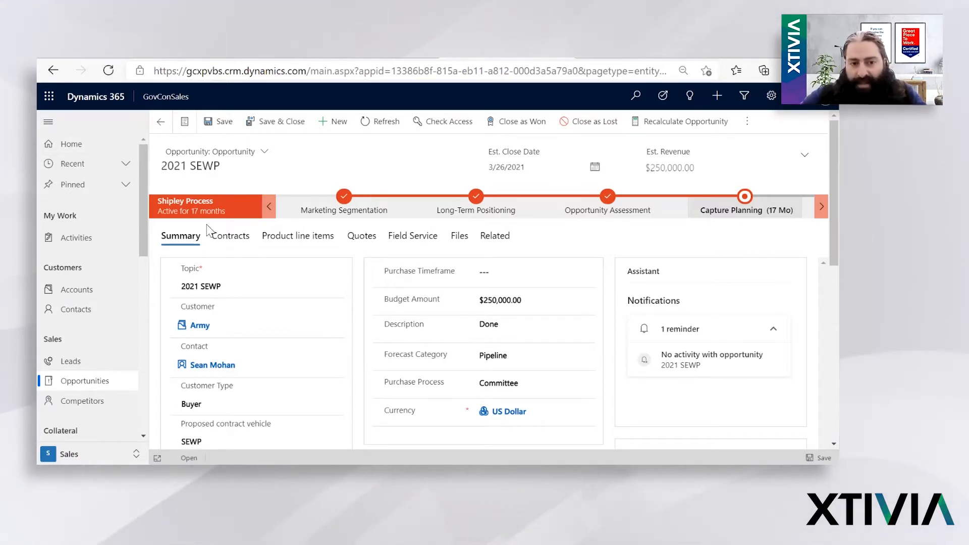
# Open the contract linked to the 2021 SEWP opportunity and review its general fields, including Amount Won.
pyautogui.click(233, 237)
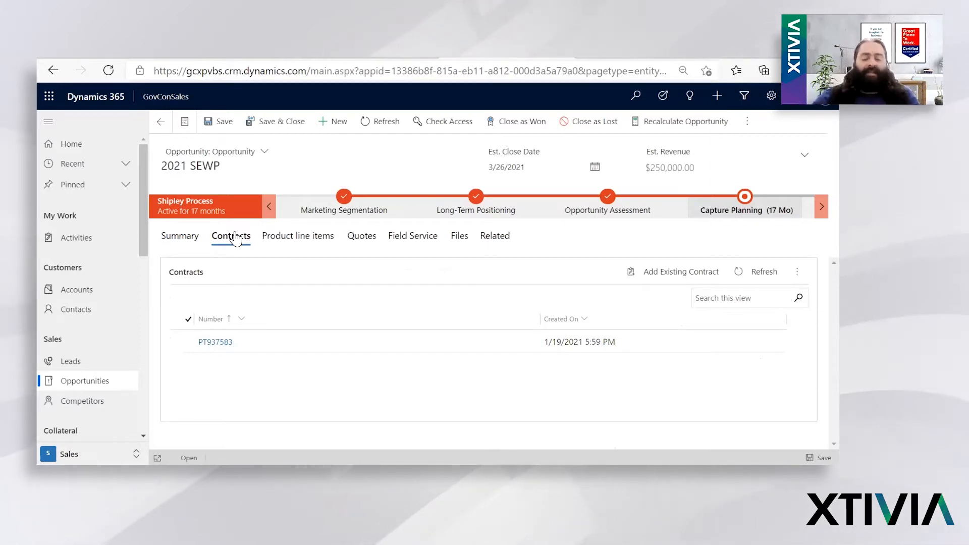
pyautogui.click(216, 342)
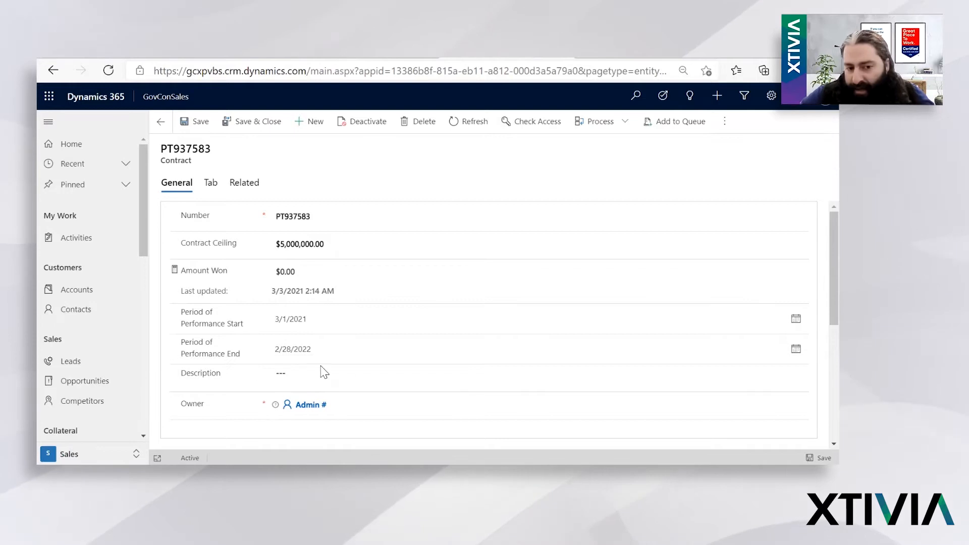
pyautogui.scroll(-2, 558, 313)
pyautogui.scroll(2, 558, 314)
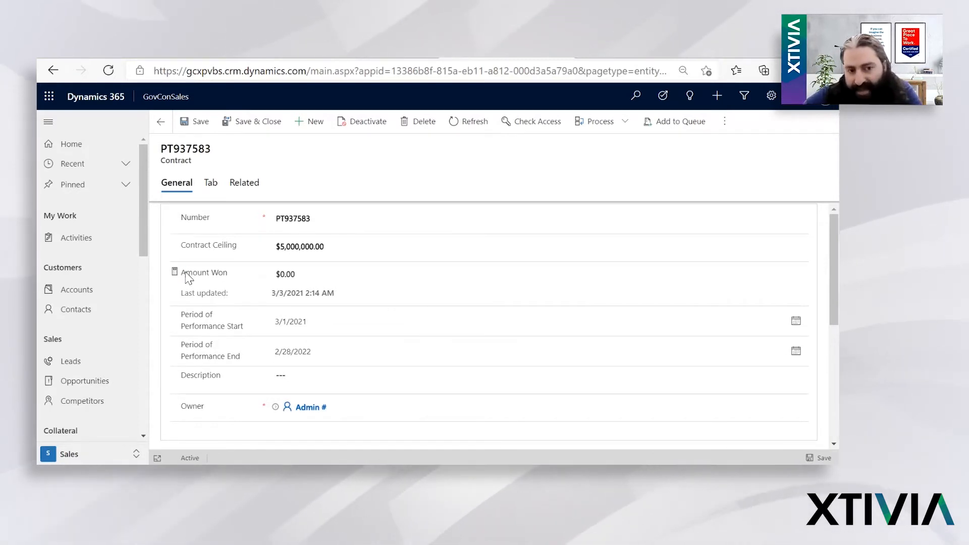
pyautogui.moveTo(184, 276); pyautogui.dragTo(228, 277)
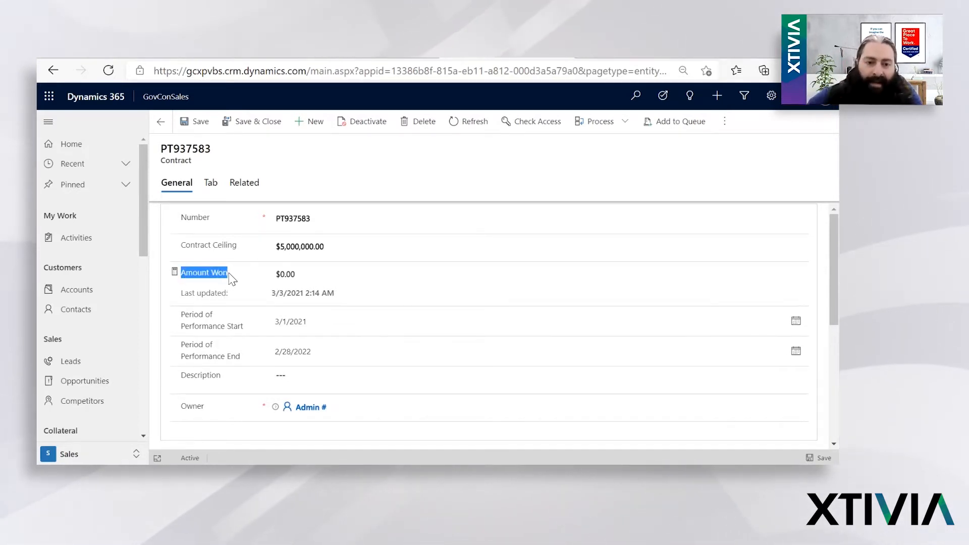
pyautogui.click(372, 180)
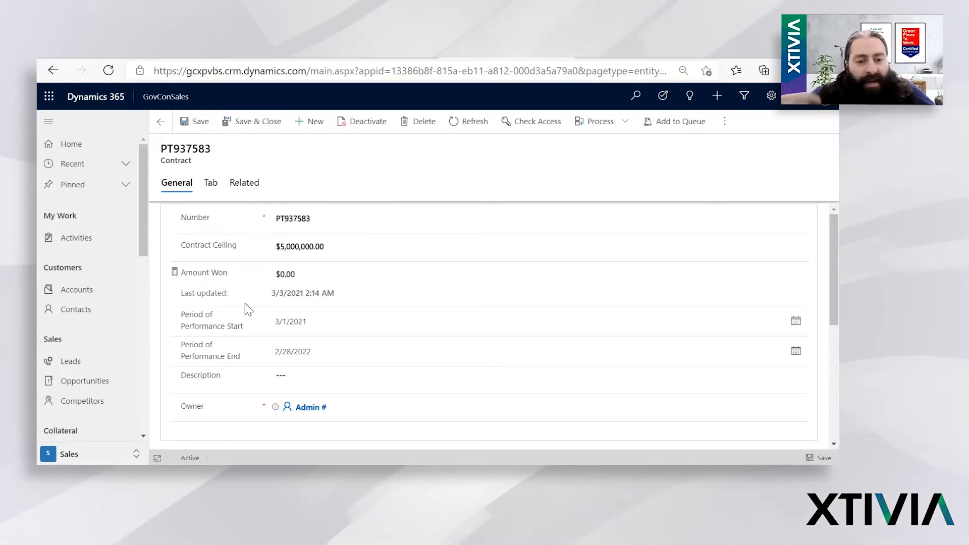
# Examine the contract's Eligible Accounts and Eligible Opportunities lists.
pyautogui.scroll(-3, 247, 309)
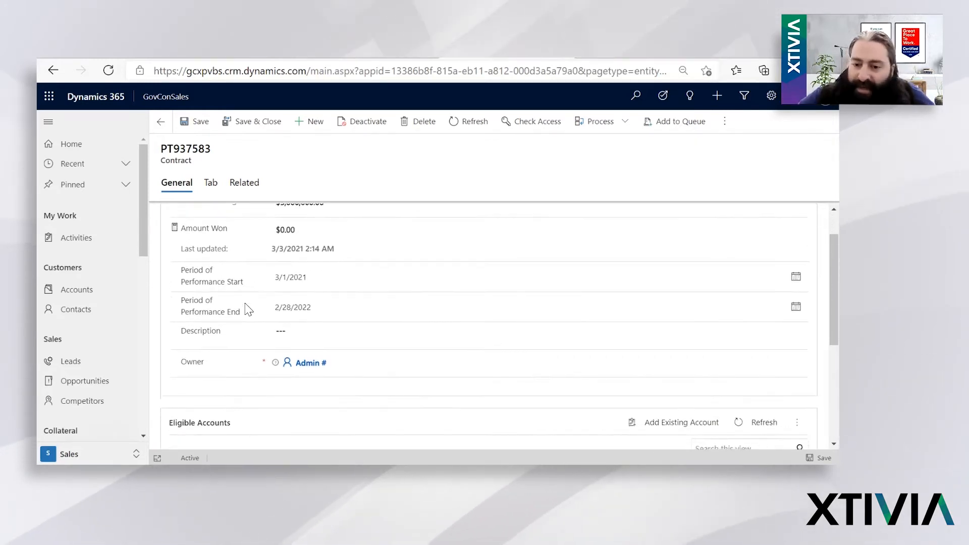
pyautogui.scroll(-4, 247, 309)
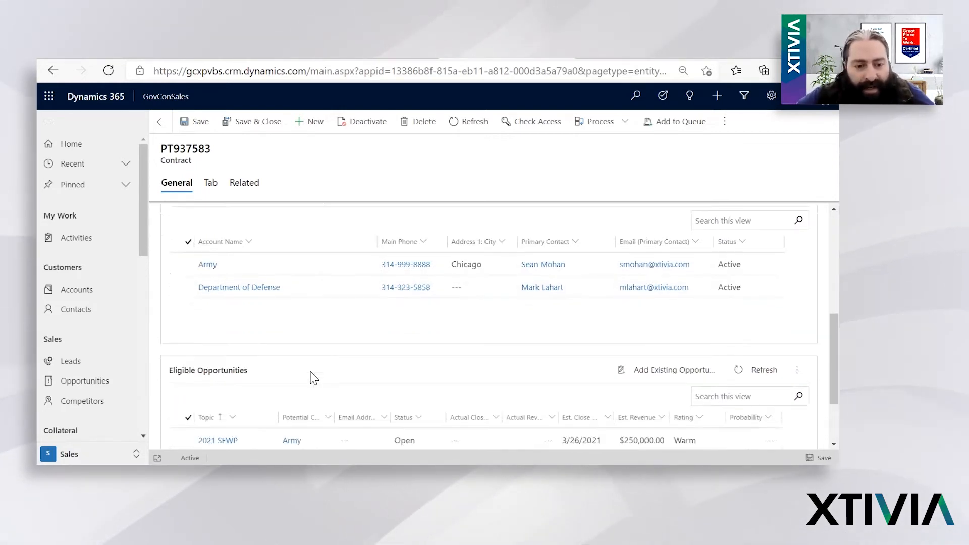
pyautogui.scroll(-2, 262, 353)
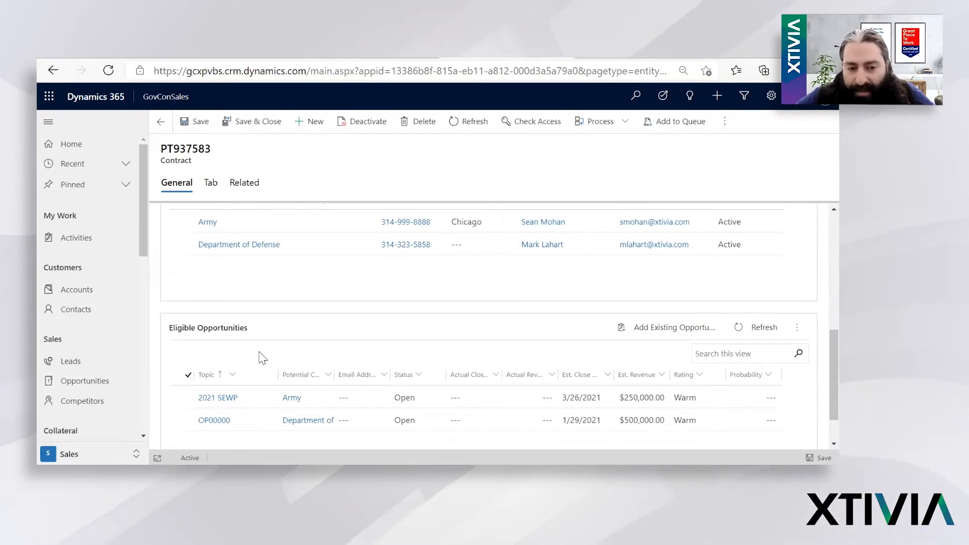
pyautogui.scroll(-1, 260, 353)
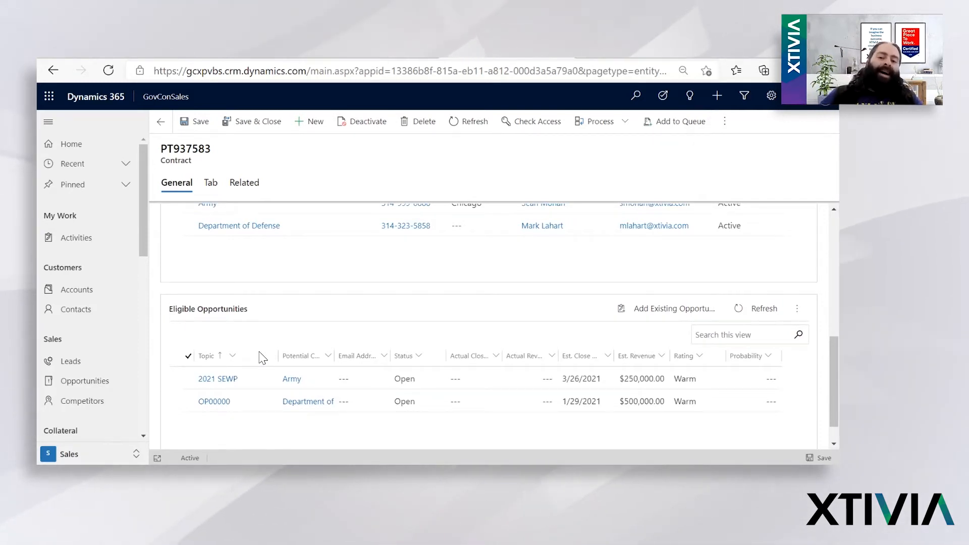
pyautogui.scroll(1, 261, 357)
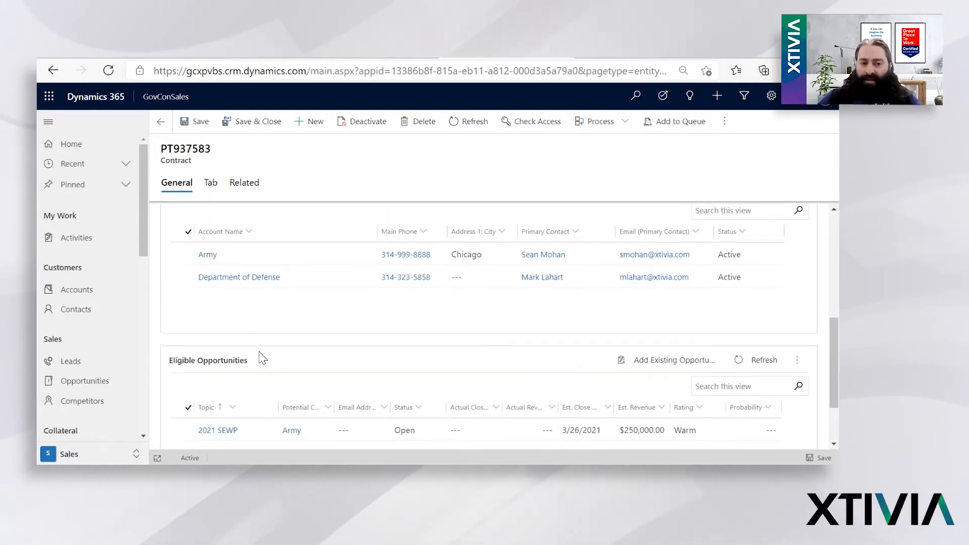
pyautogui.scroll(-1, 262, 357)
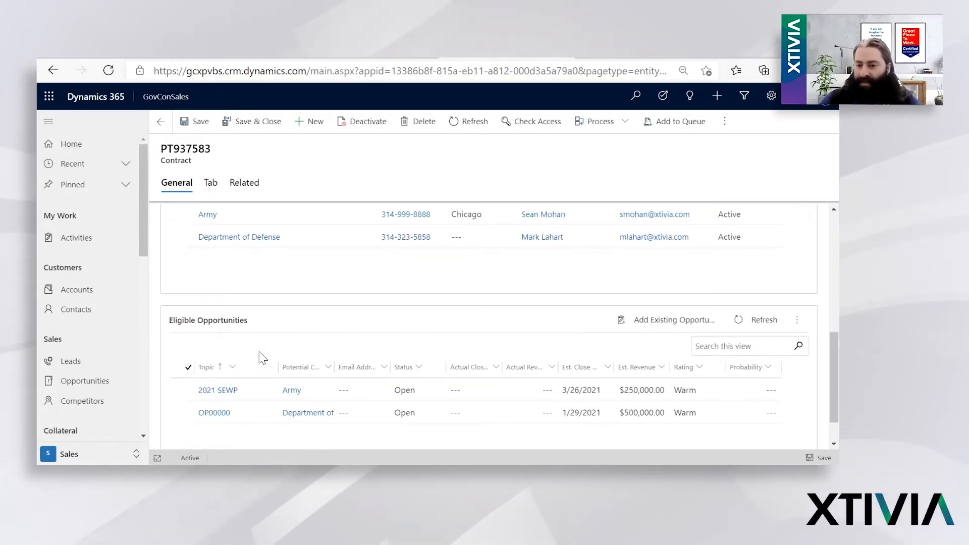
pyautogui.scroll(2, 261, 357)
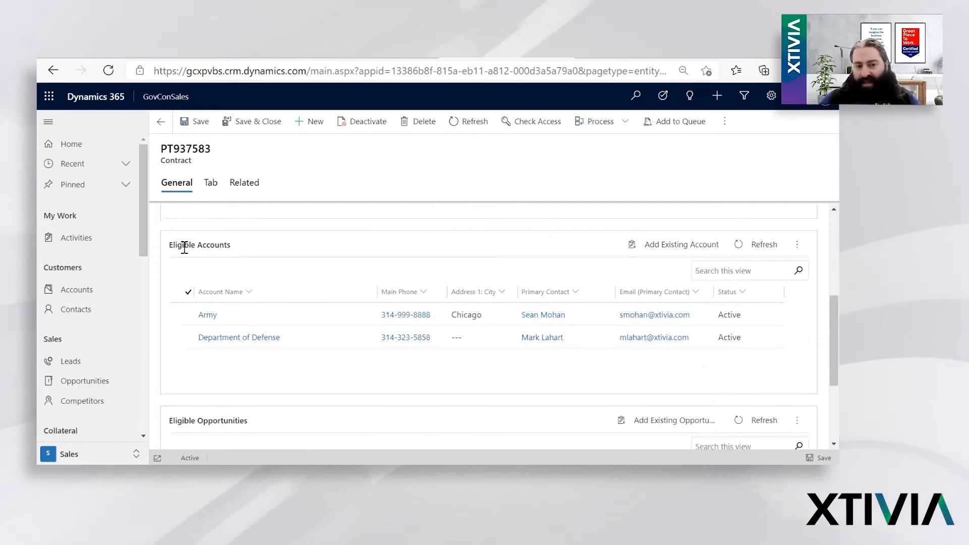
pyautogui.scroll(-2, 182, 246)
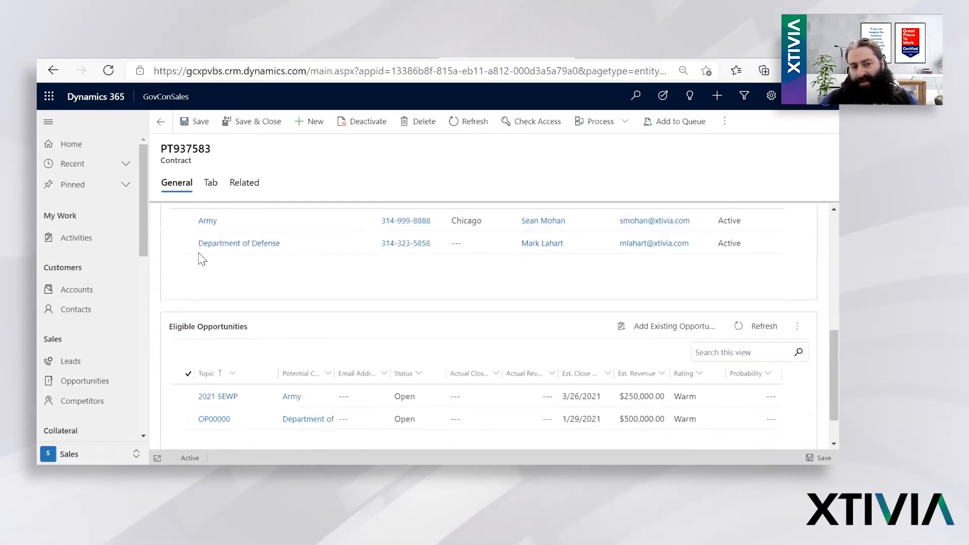
pyautogui.scroll(2, 189, 265)
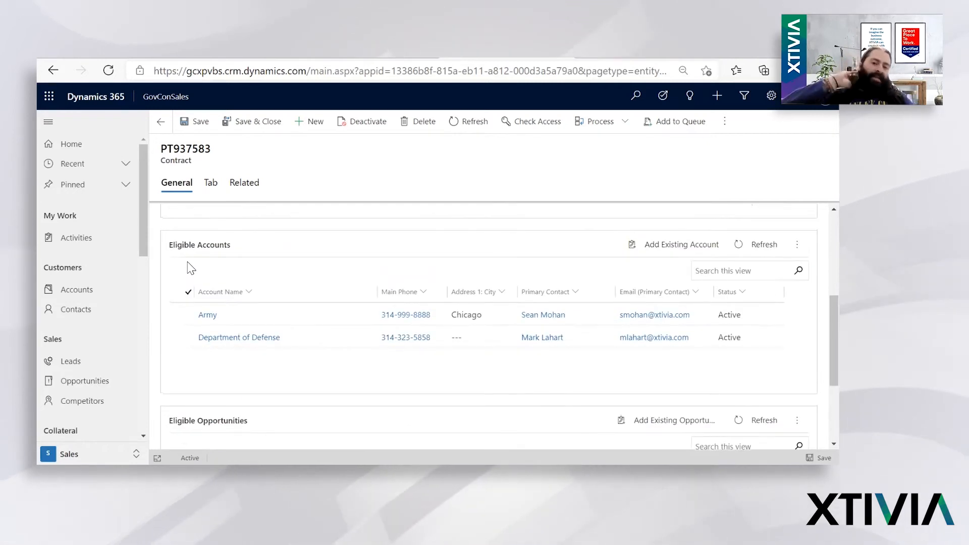
pyautogui.scroll(4, 189, 267)
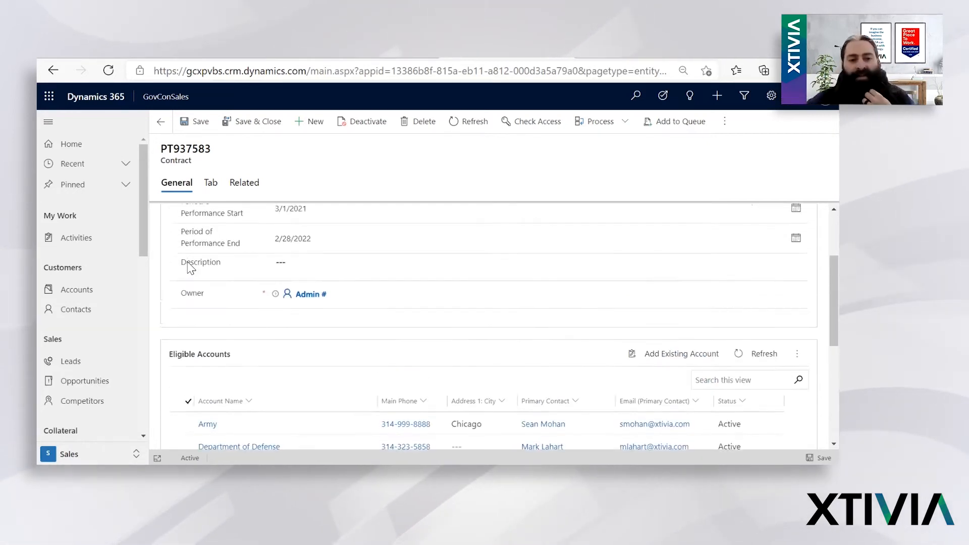
pyautogui.scroll(-5, 189, 268)
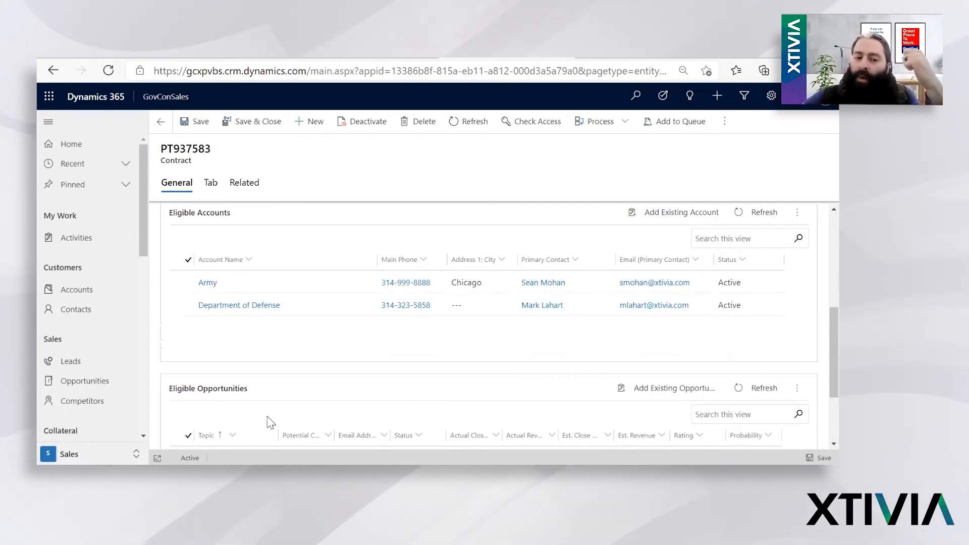
pyautogui.scroll(-1, 269, 422)
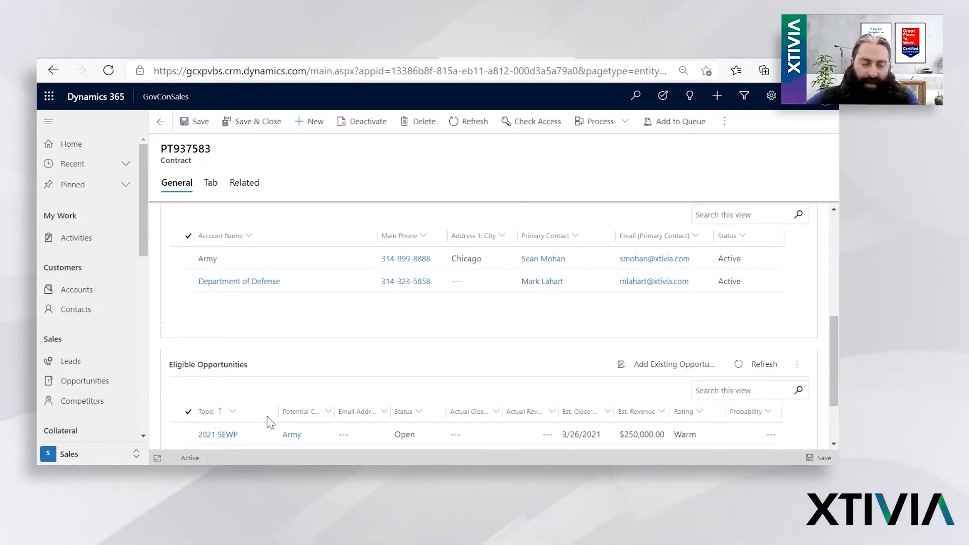
# Add the existing accounts Tesla and Adatum Corporation1 to the contract's Eligible Accounts.
pyautogui.scroll(3, 307, 369)
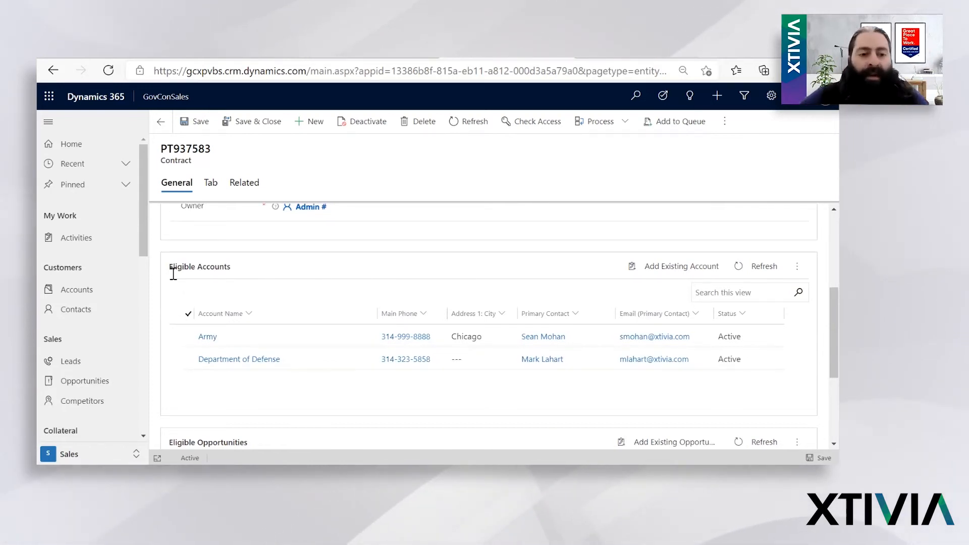
pyautogui.click(205, 271)
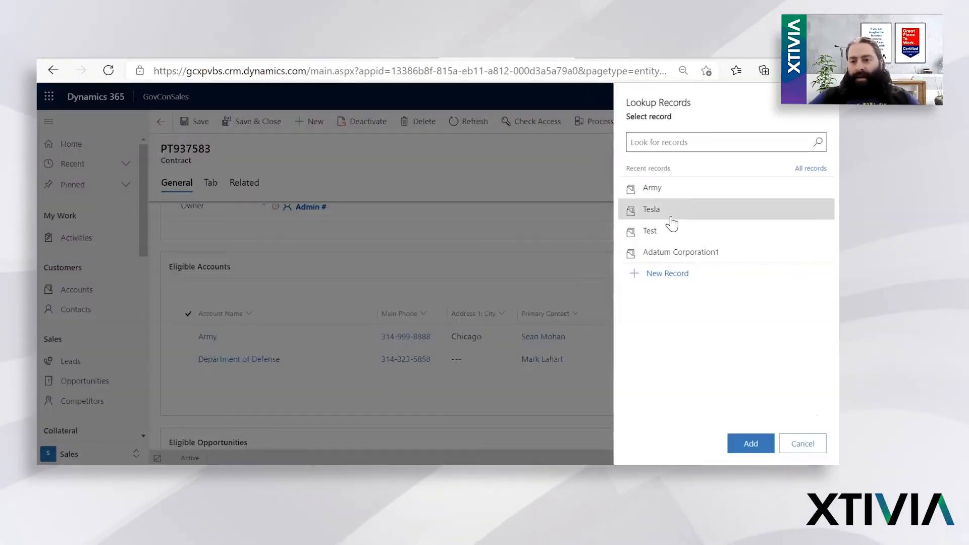
pyautogui.click(672, 214)
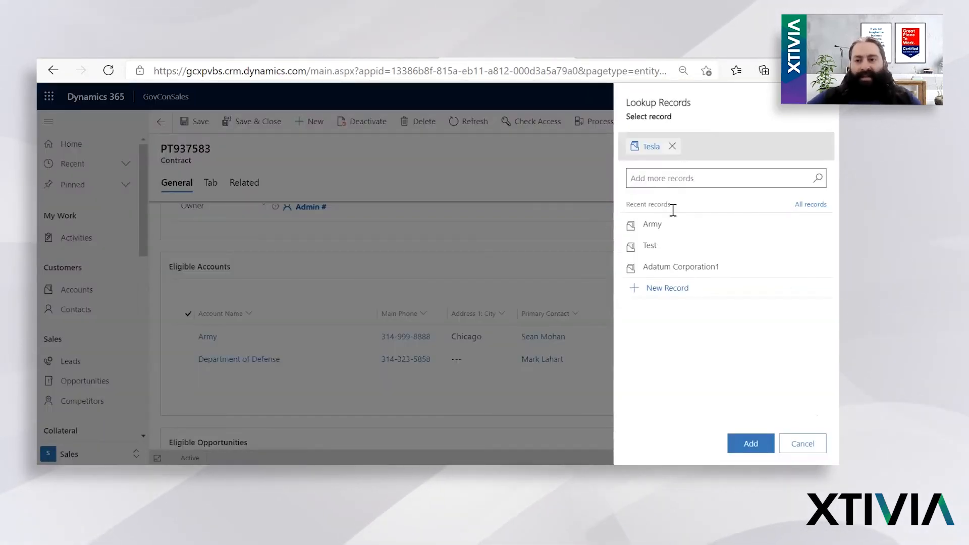
pyautogui.click(661, 267)
pyautogui.click(750, 443)
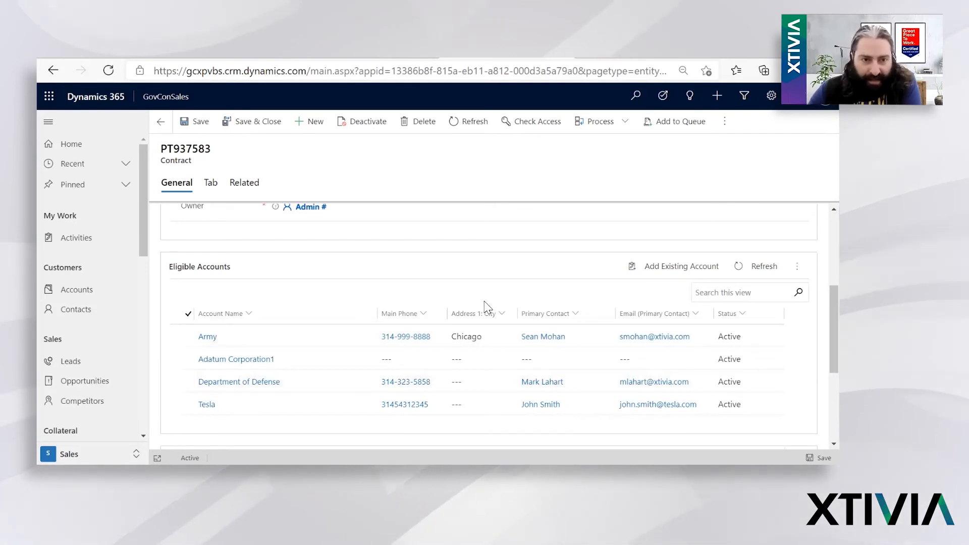
# Check the contract's Eligible Opportunities and its Amount Won field.
pyautogui.scroll(-3, 334, 299)
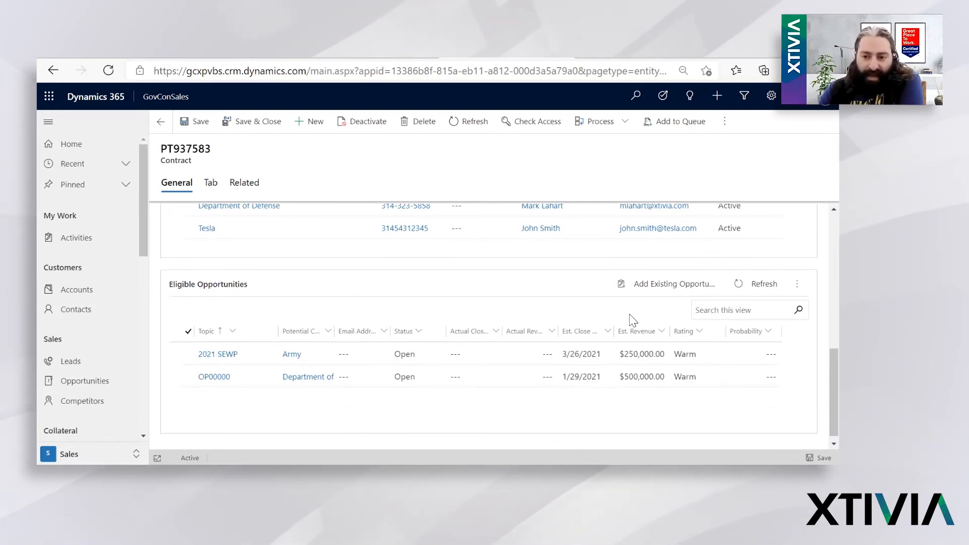
pyautogui.scroll(5, 558, 330)
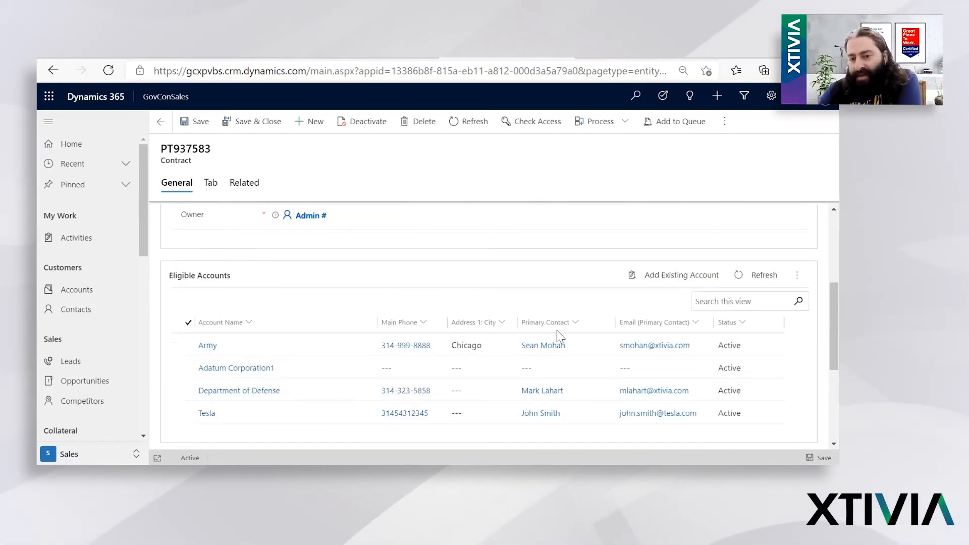
pyautogui.scroll(2, 559, 335)
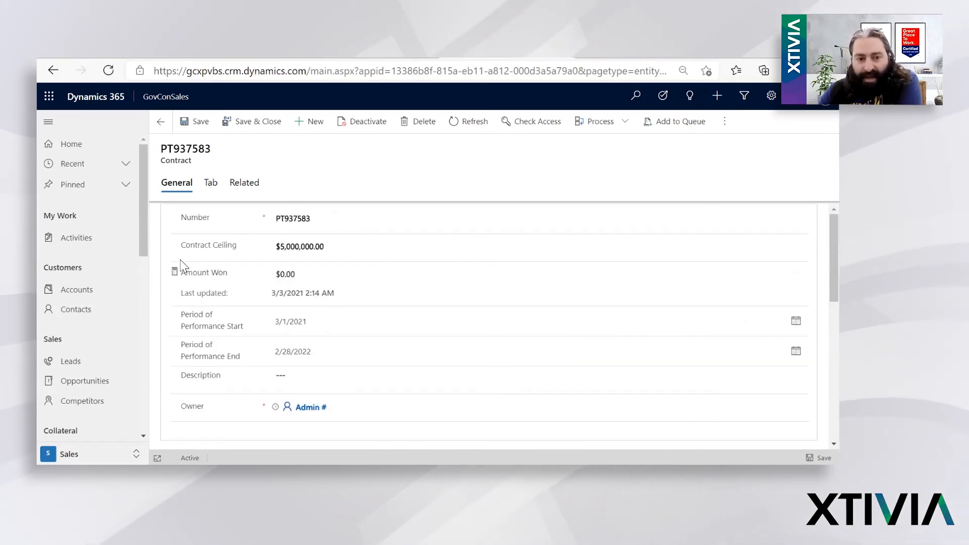
pyautogui.moveTo(222, 282); pyautogui.dragTo(228, 281)
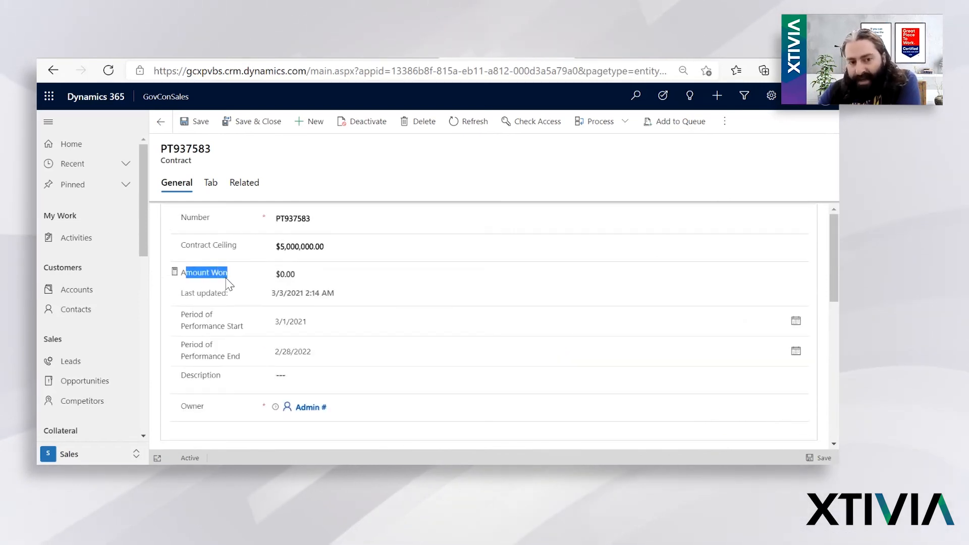
pyautogui.rightClick(226, 275)
pyautogui.click(205, 286)
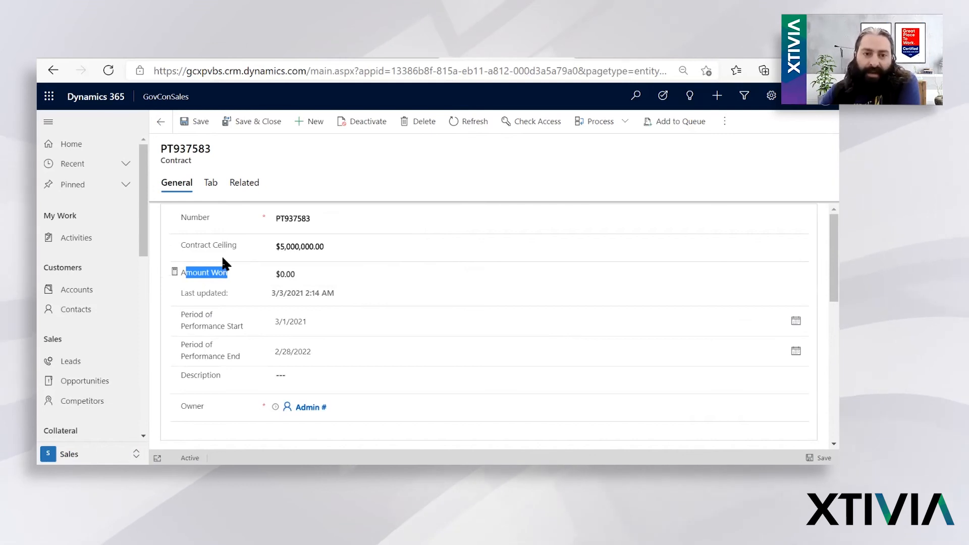
pyautogui.click(430, 217)
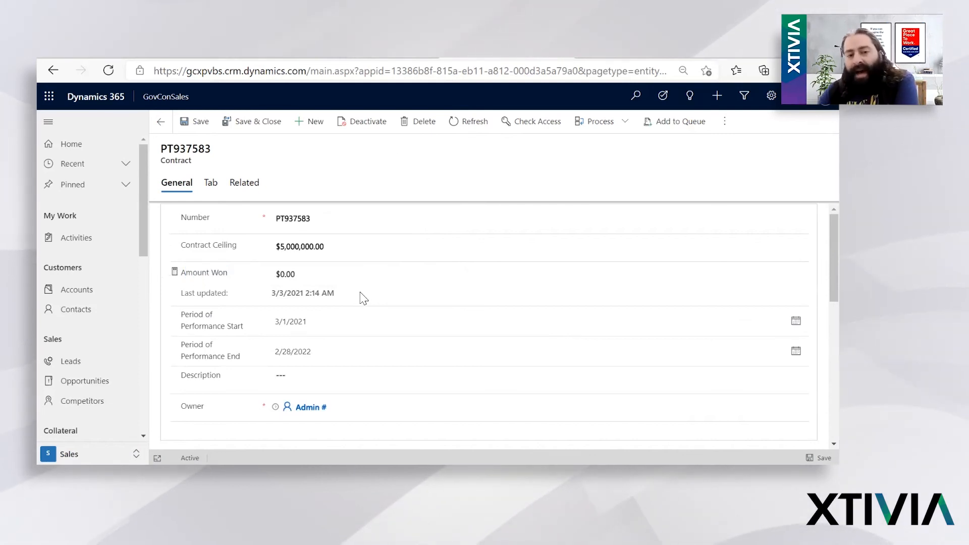
# Review the eligible opportunities and accounts again, and check the Contract Ceiling field.
pyautogui.scroll(-4, 362, 297)
pyautogui.scroll(-3, 362, 297)
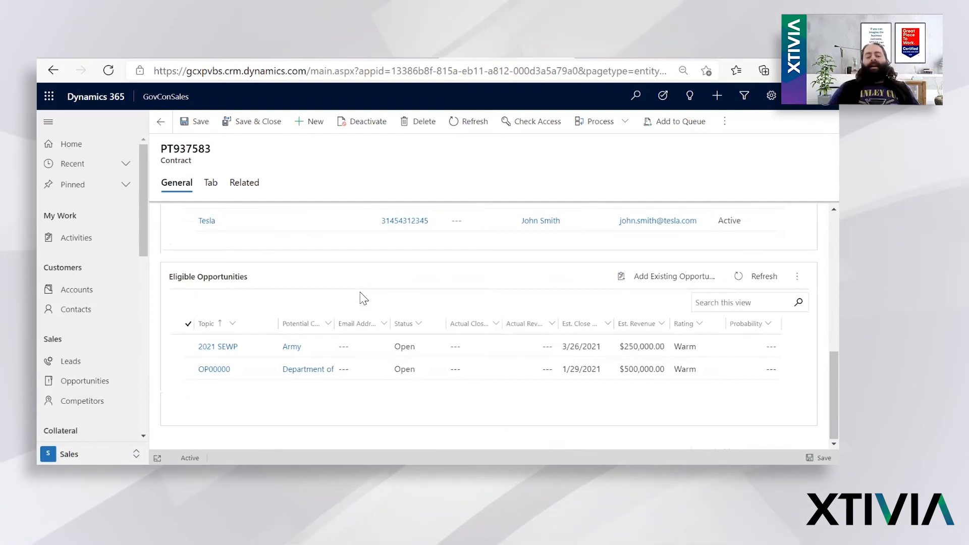
pyautogui.scroll(1, 362, 298)
pyautogui.scroll(1, 362, 298)
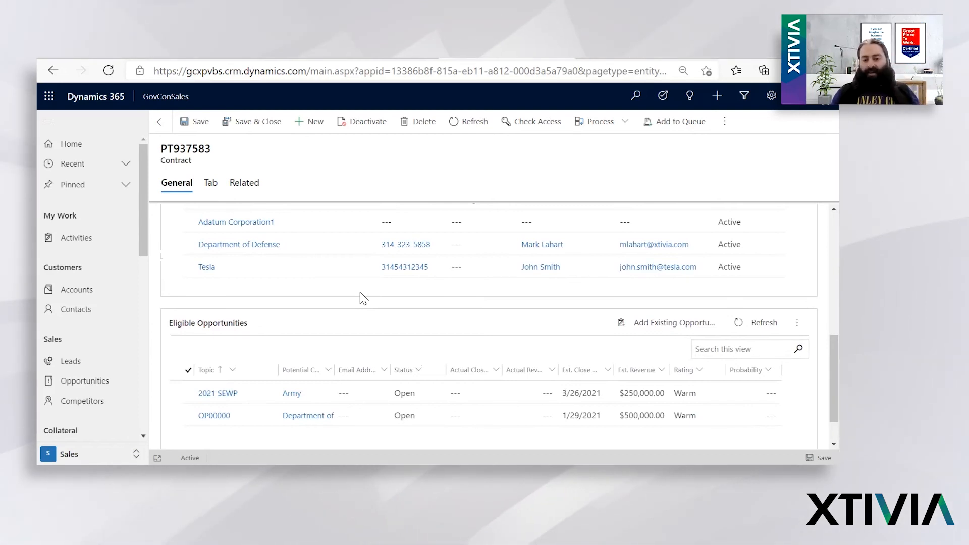
pyautogui.scroll(3, 362, 298)
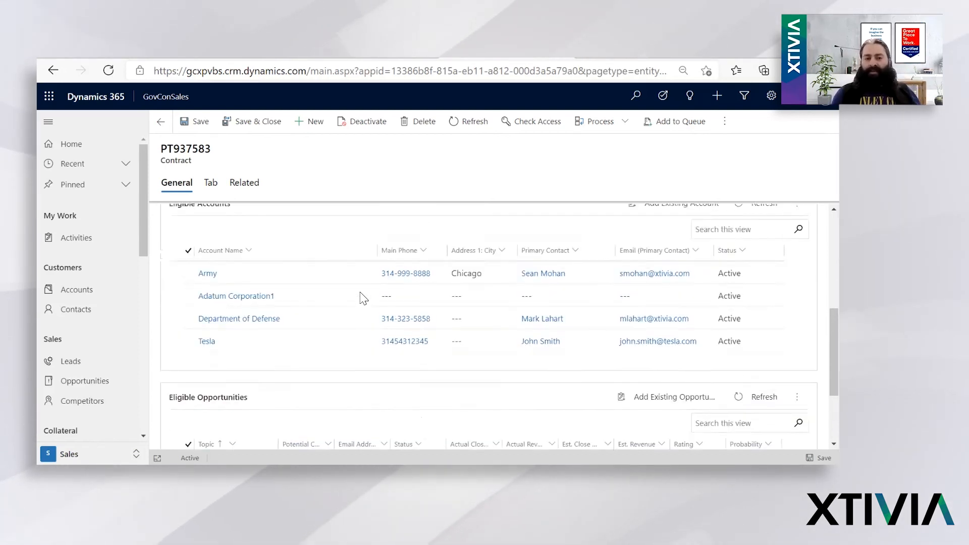
pyautogui.scroll(-3, 362, 298)
pyautogui.scroll(10, 361, 296)
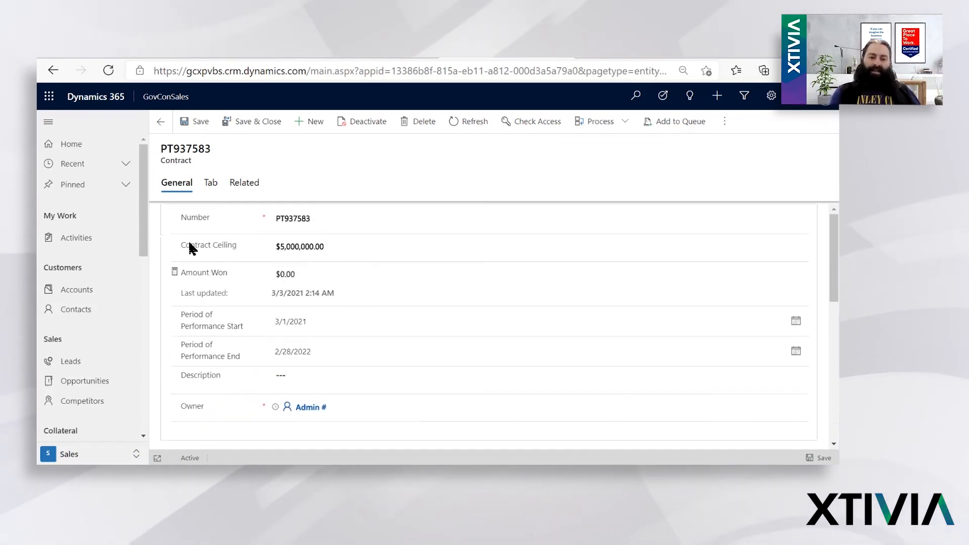
pyautogui.moveTo(185, 245); pyautogui.dragTo(226, 243)
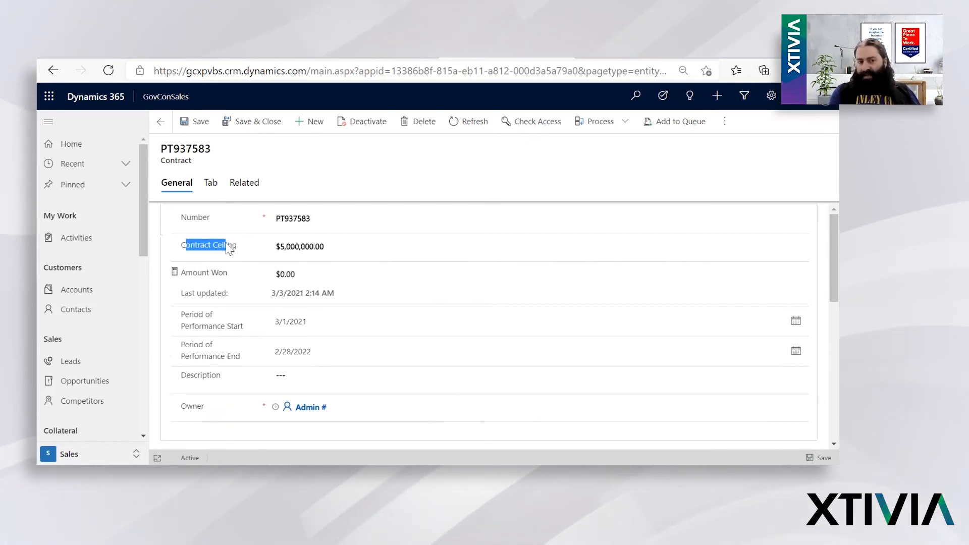